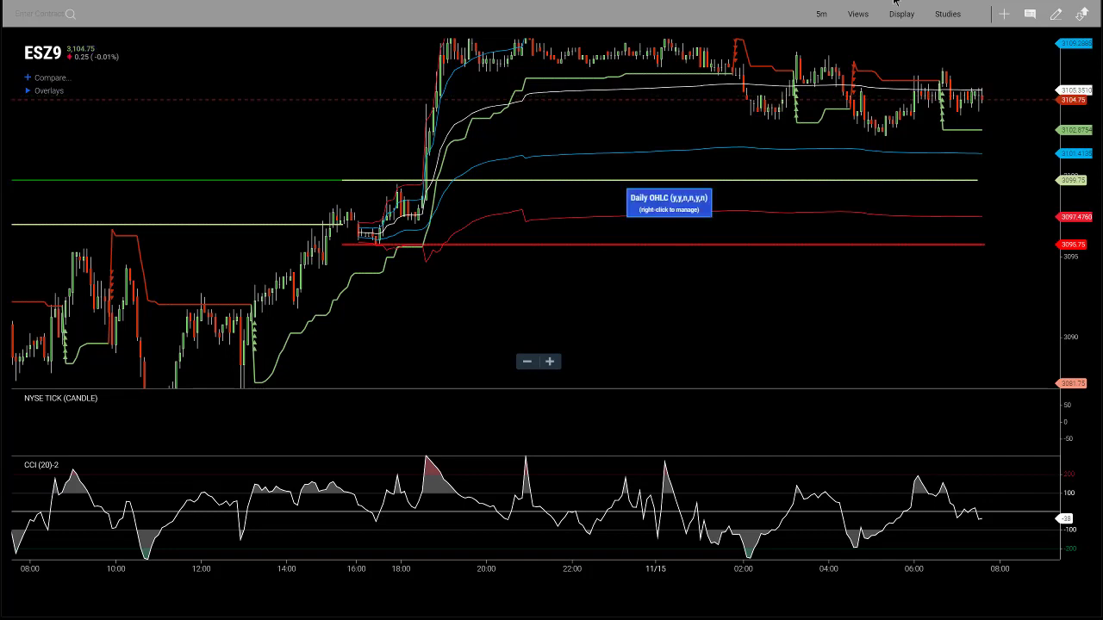
Examine the ESZ9 chart's current studies, the list of available studies and the saved views.
click(945, 15)
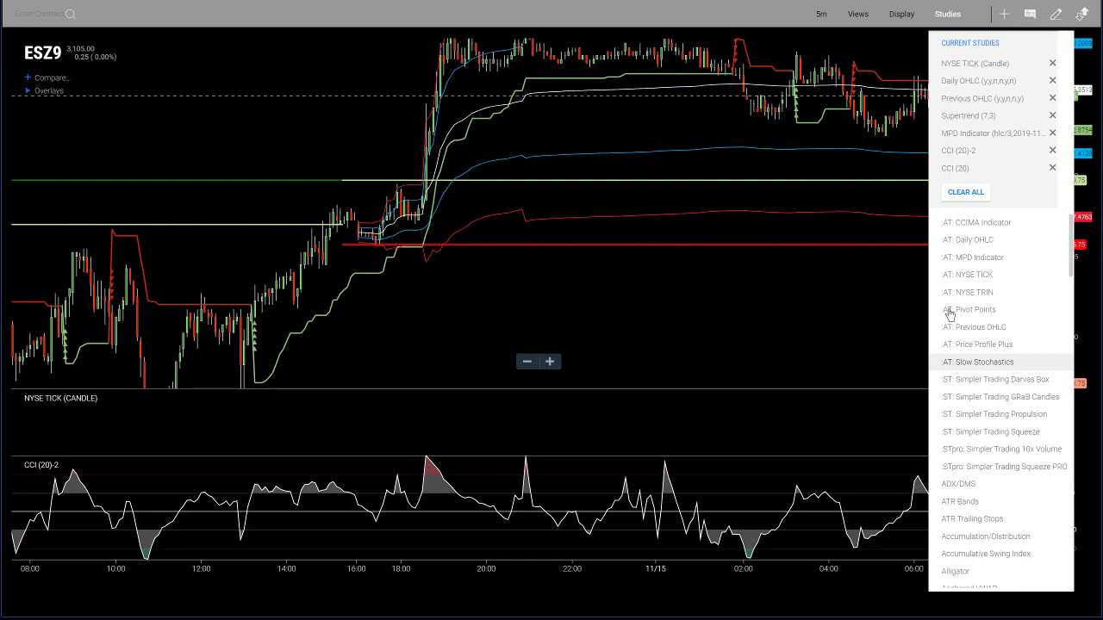
click(786, 302)
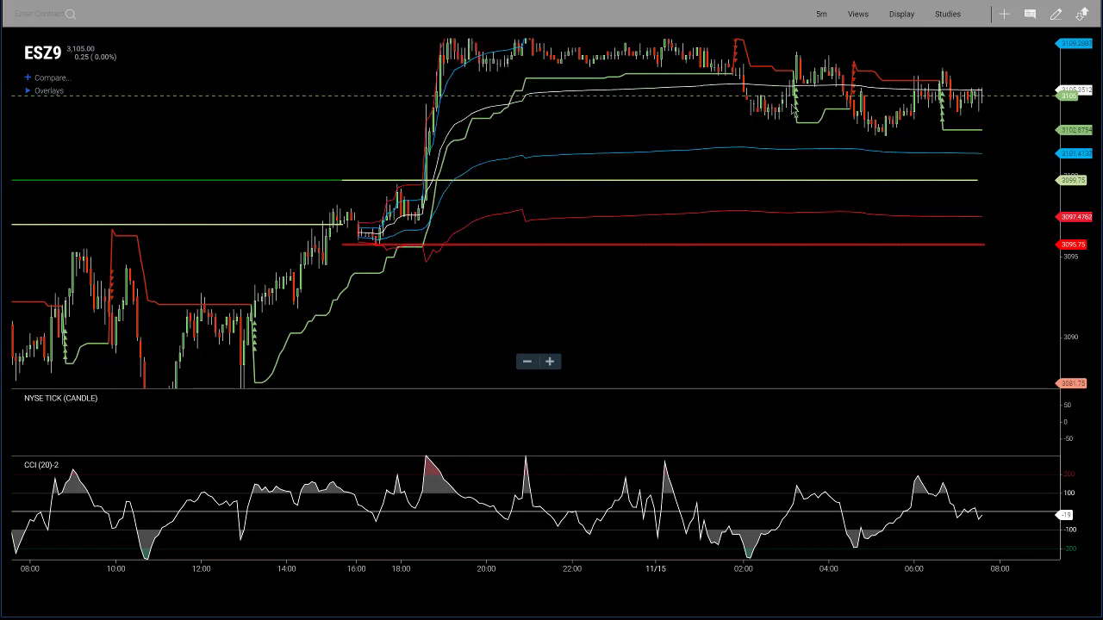
click(858, 16)
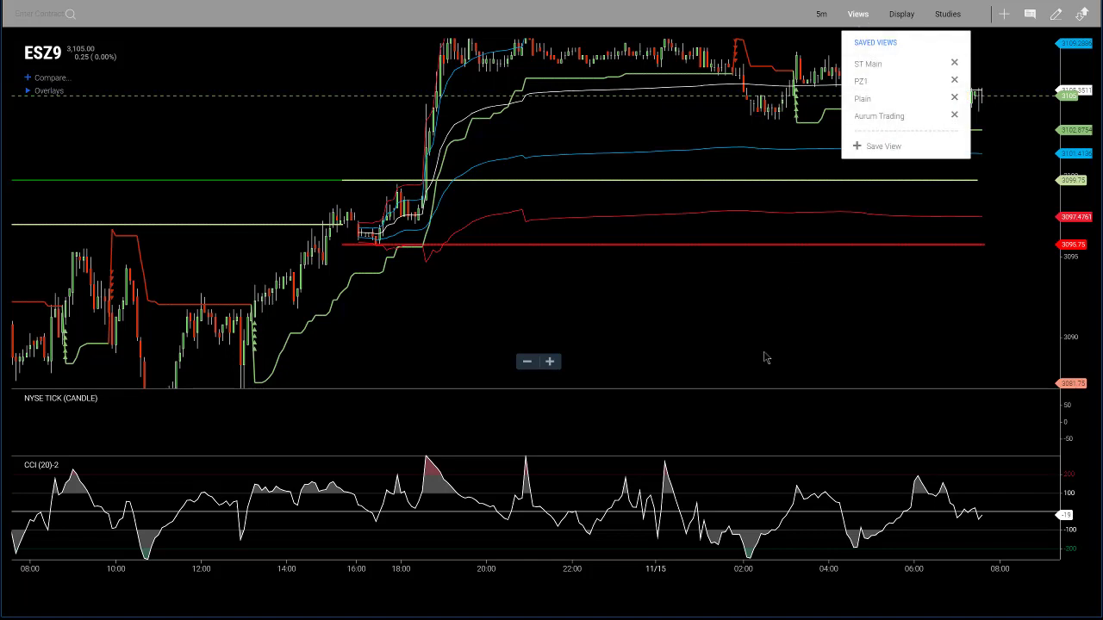
click(763, 353)
click(945, 15)
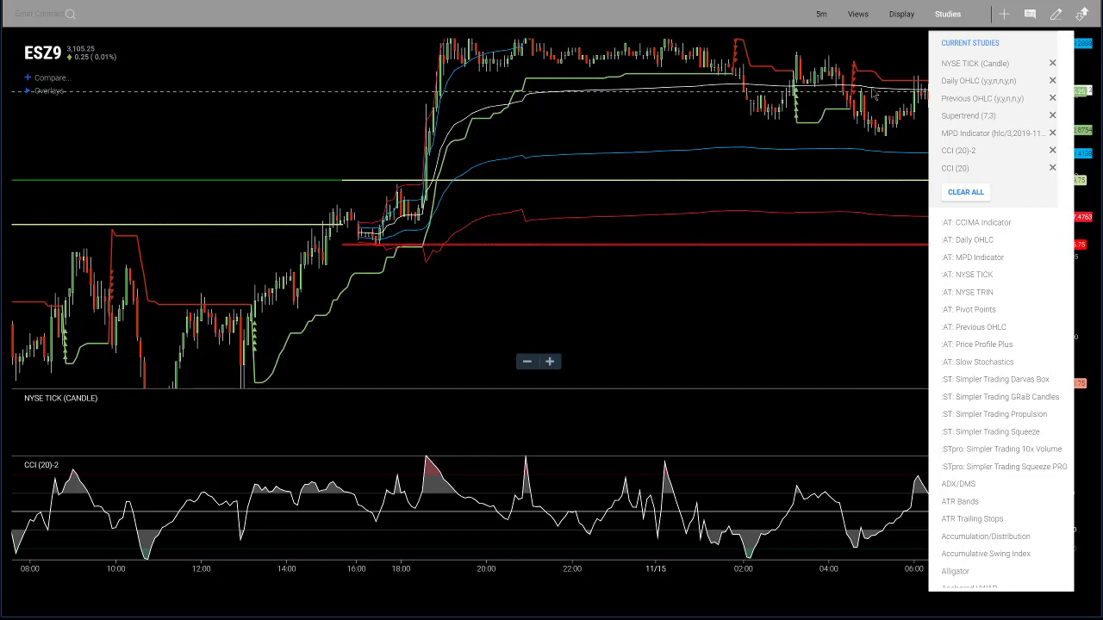
click(877, 31)
Look at the dialog for saving a view without saving one, and review the saved views on both charts.
click(860, 17)
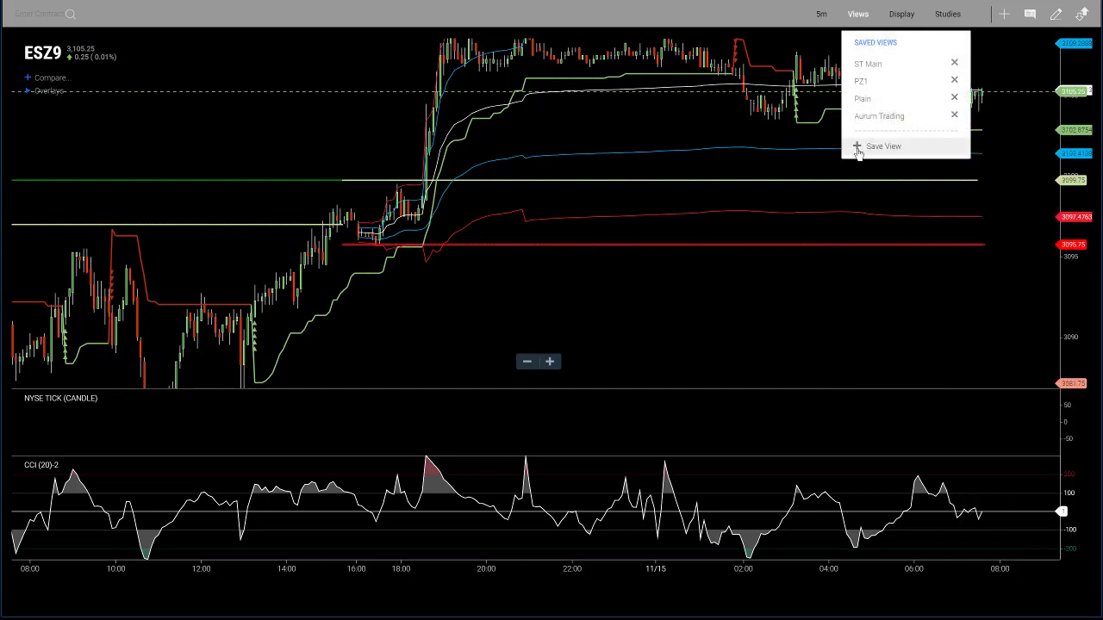
click(859, 146)
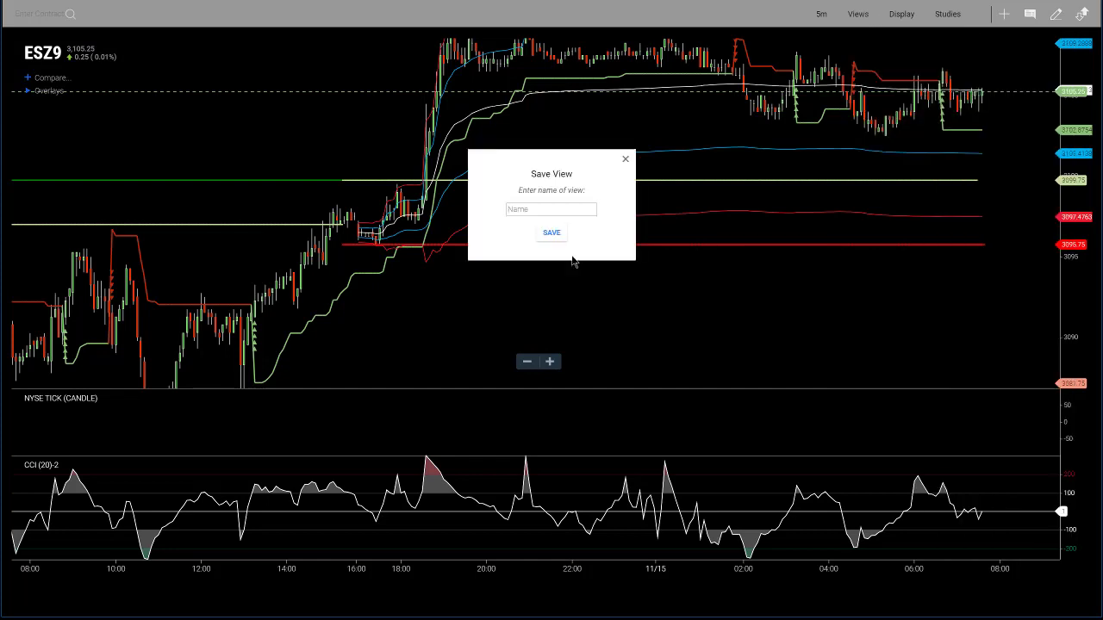
click(627, 158)
click(852, 17)
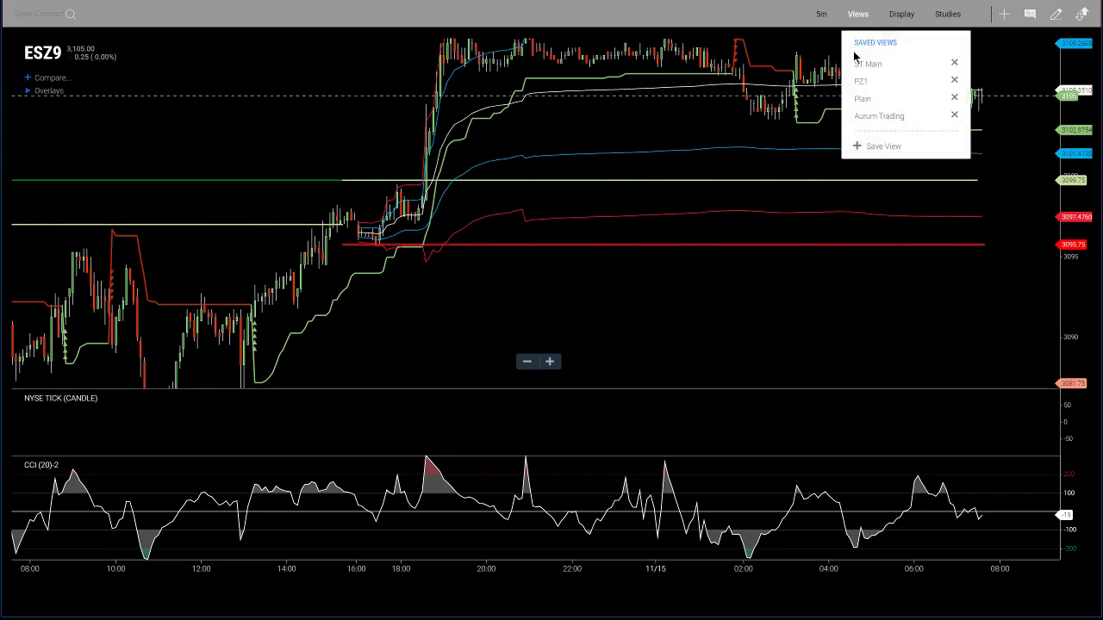
click(783, 324)
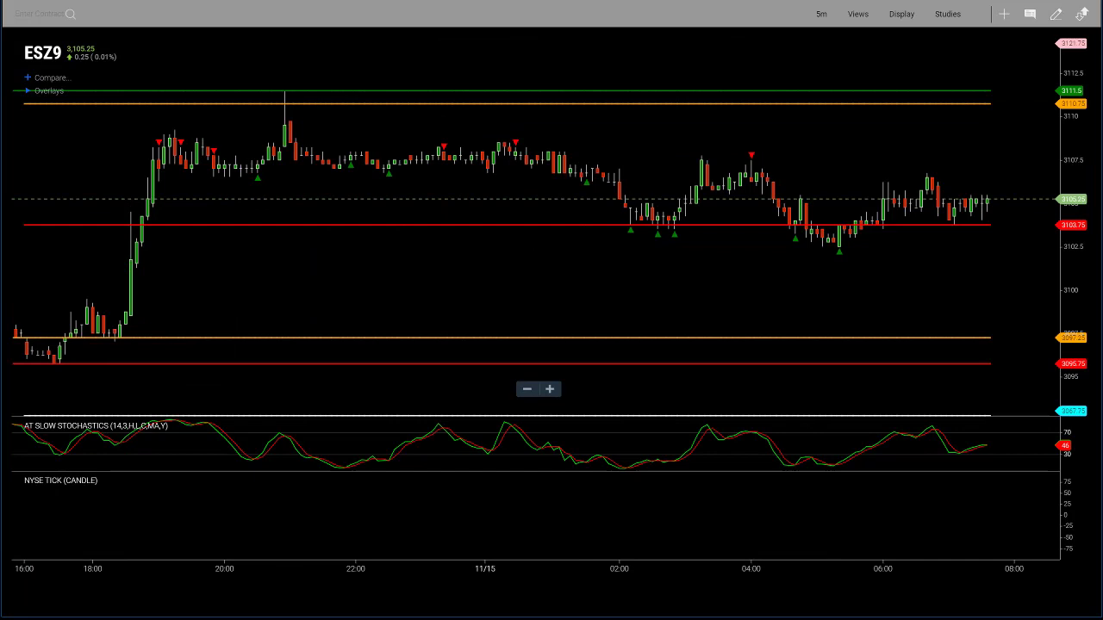
click(859, 16)
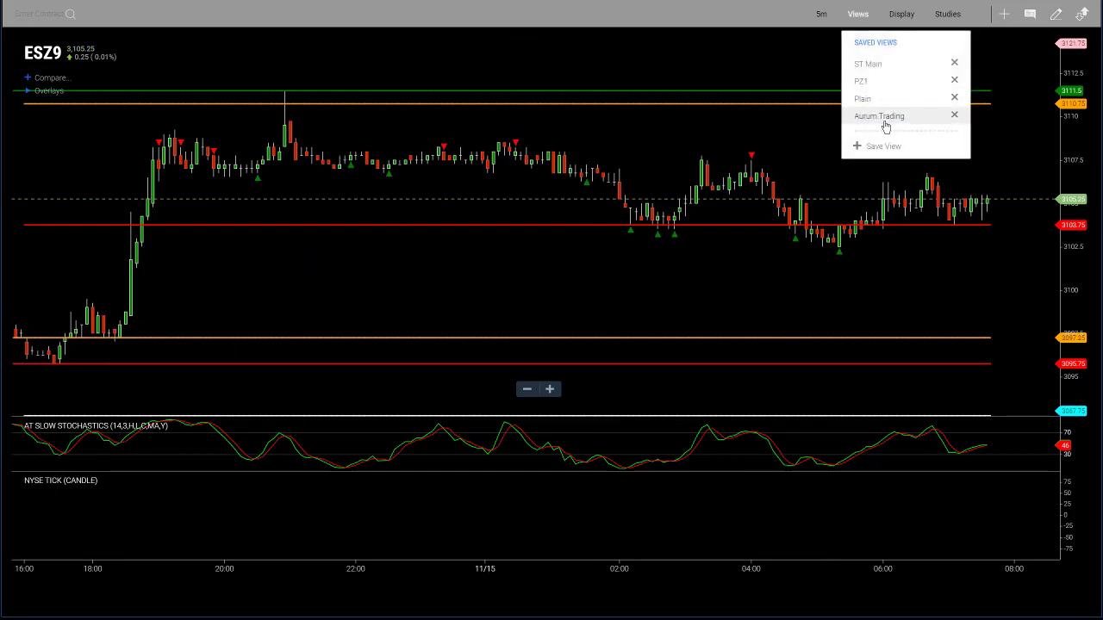
click(719, 146)
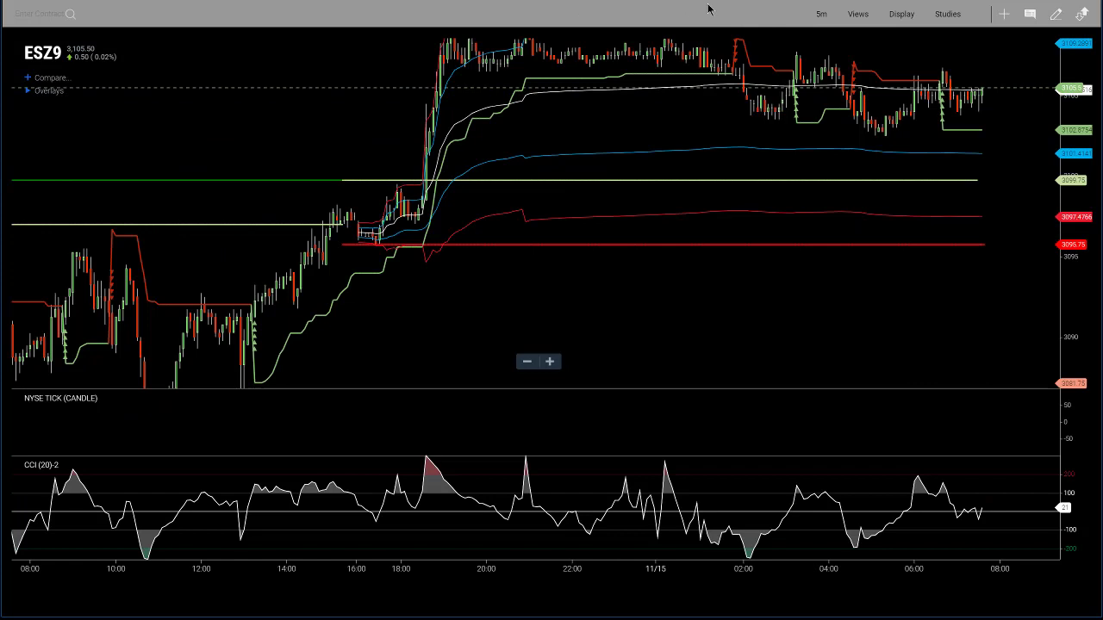
Remove all current studies from the ESZ9 chart one by one and rescale the price axis to fit the candles.
click(948, 15)
click(1052, 66)
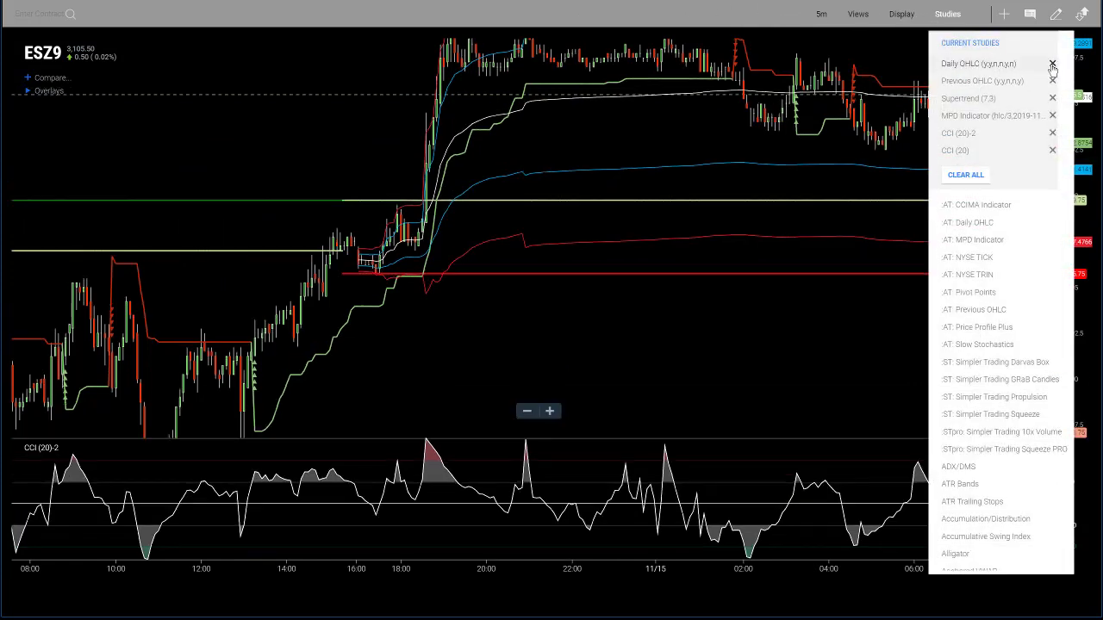
click(1052, 66)
click(1052, 65)
click(1052, 66)
click(1052, 66)
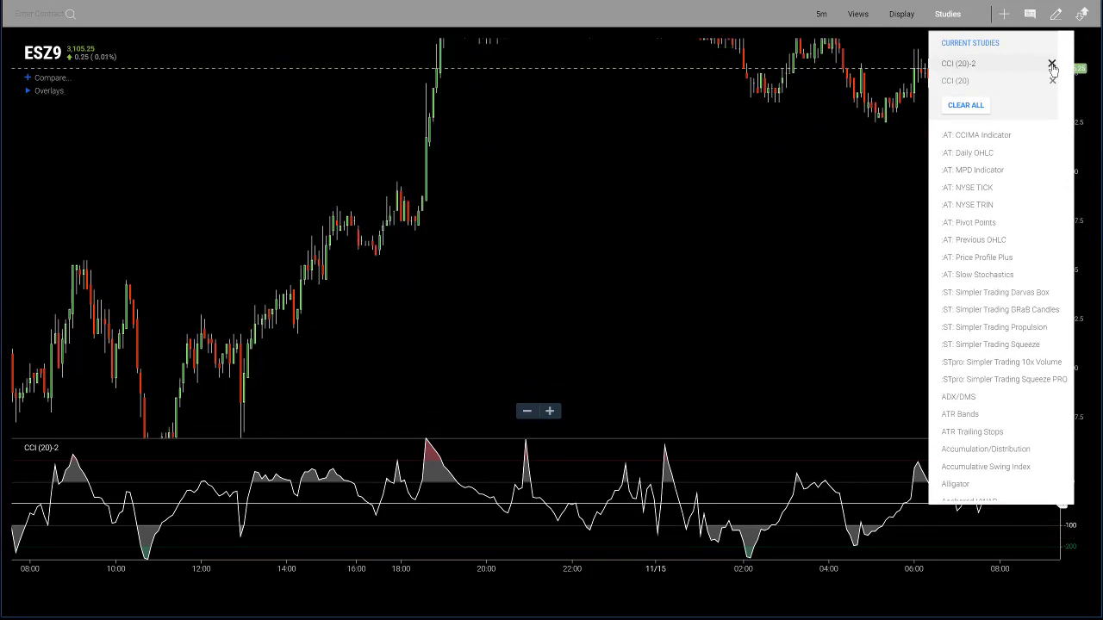
click(1052, 65)
click(1052, 65)
click(758, 254)
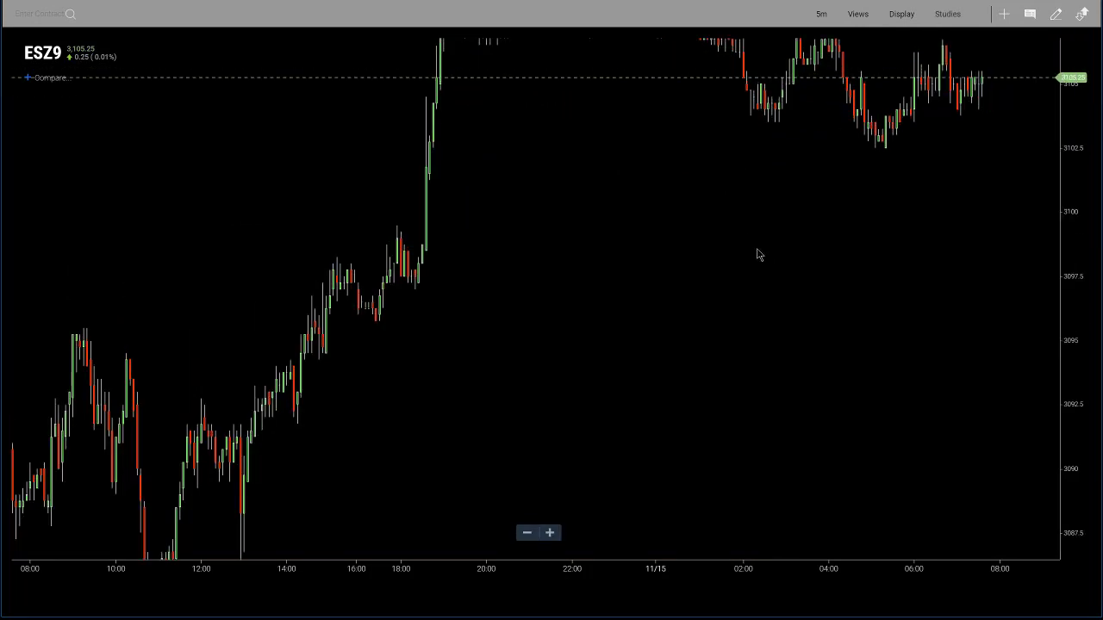
double_click(1084, 162)
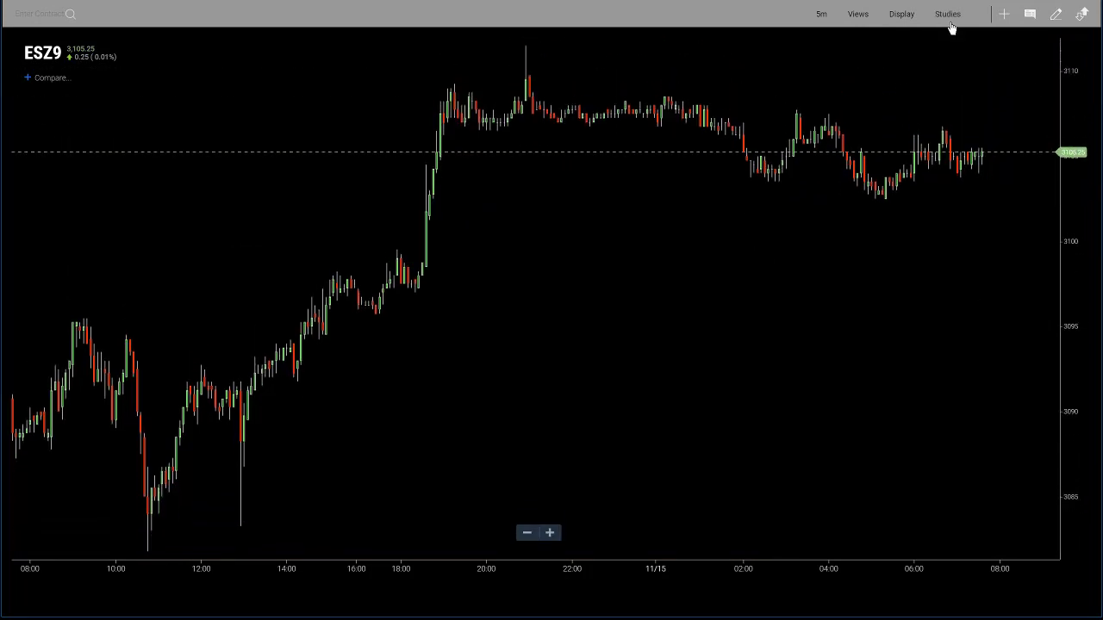
Add the :AT: Daily OHLC study to the chart and open its settings.
click(949, 17)
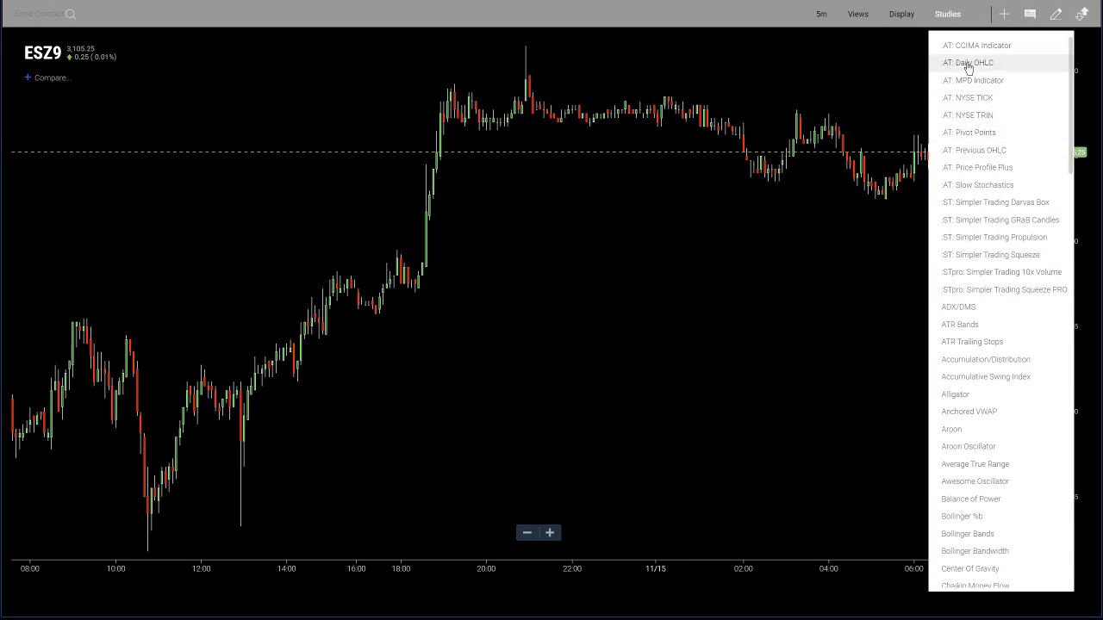
click(968, 64)
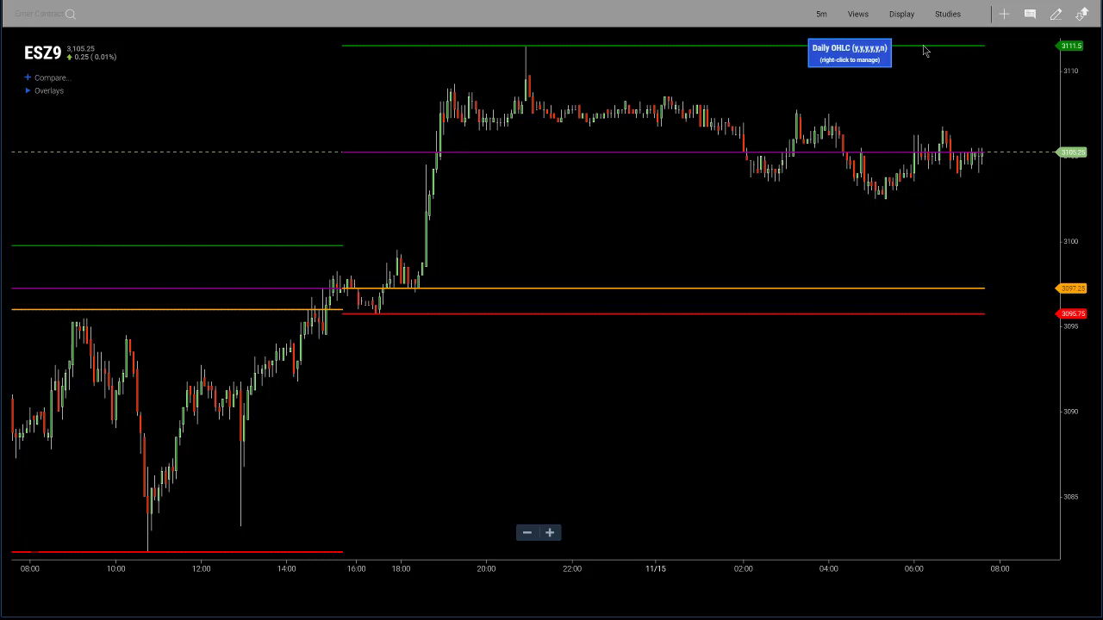
click(946, 15)
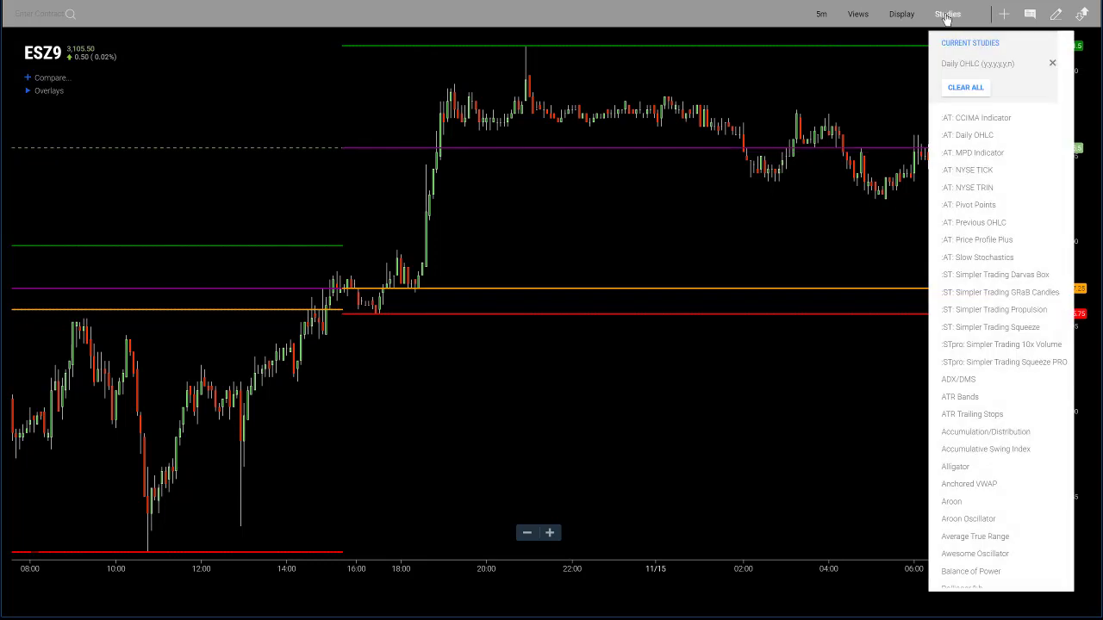
click(950, 68)
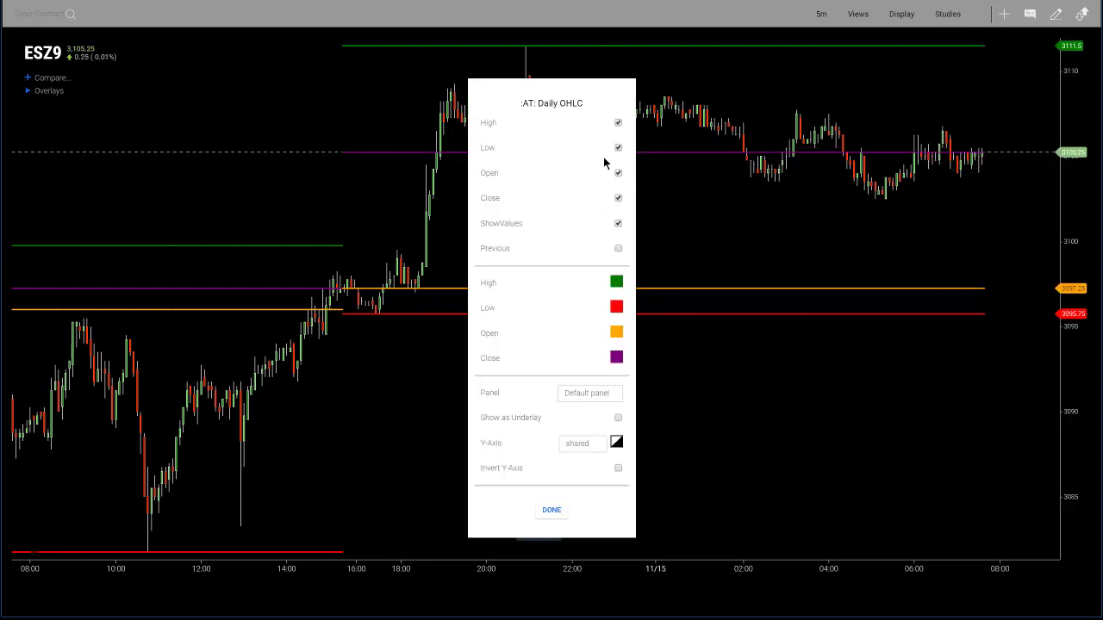
Turn off the Close line of the Daily OHLC study, leave ShowValues enabled, and accept the settings.
click(617, 197)
click(617, 197)
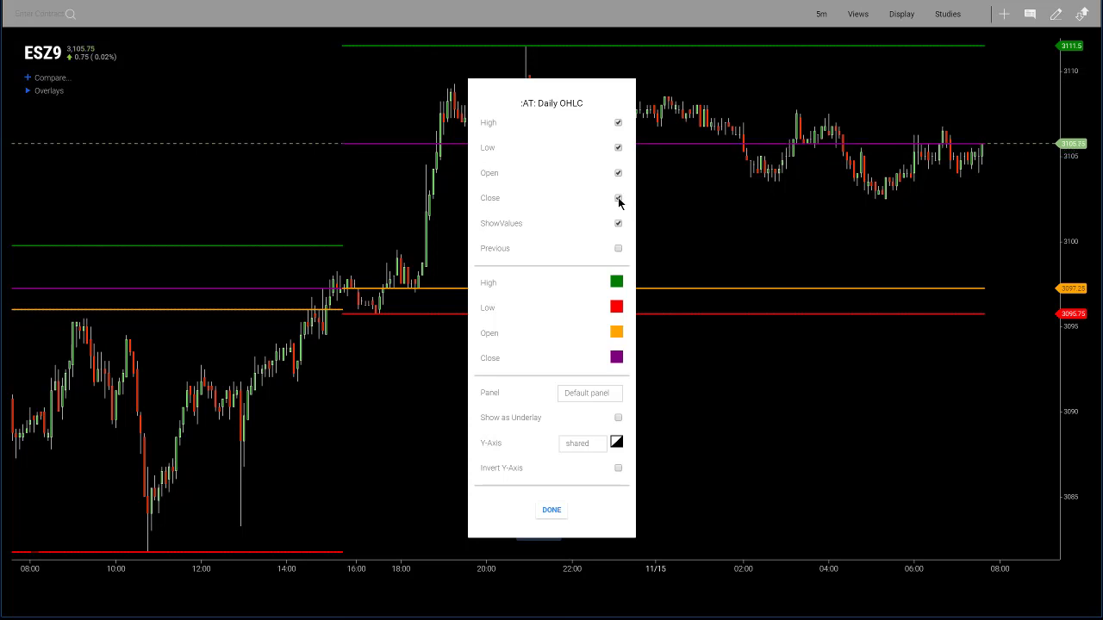
click(618, 198)
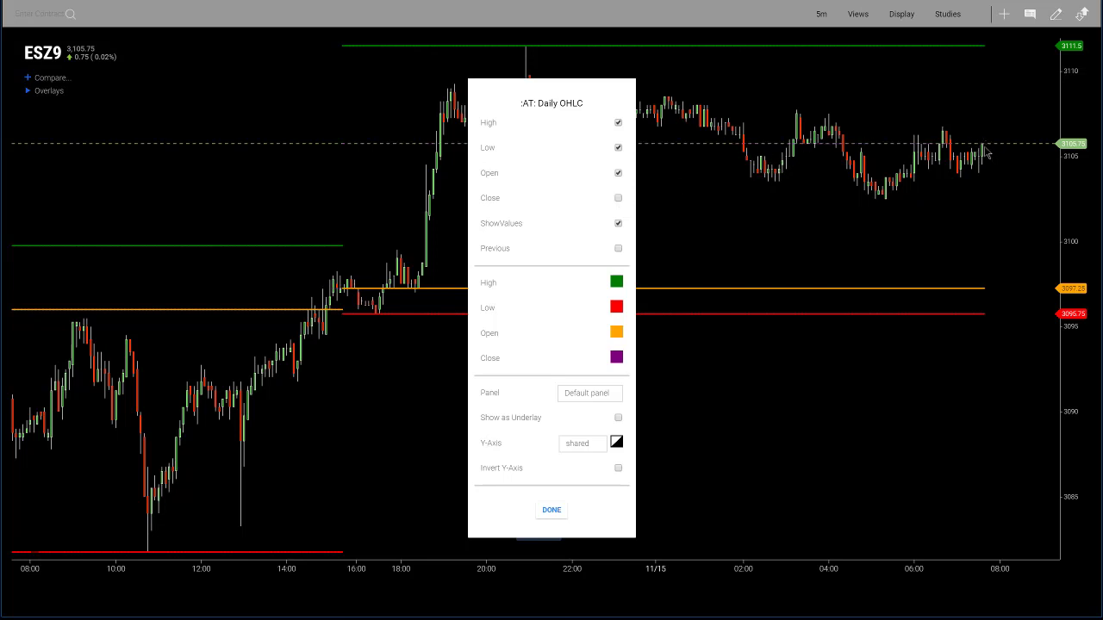
click(619, 199)
click(619, 199)
click(618, 199)
click(619, 199)
click(618, 199)
click(618, 199)
click(618, 224)
click(618, 224)
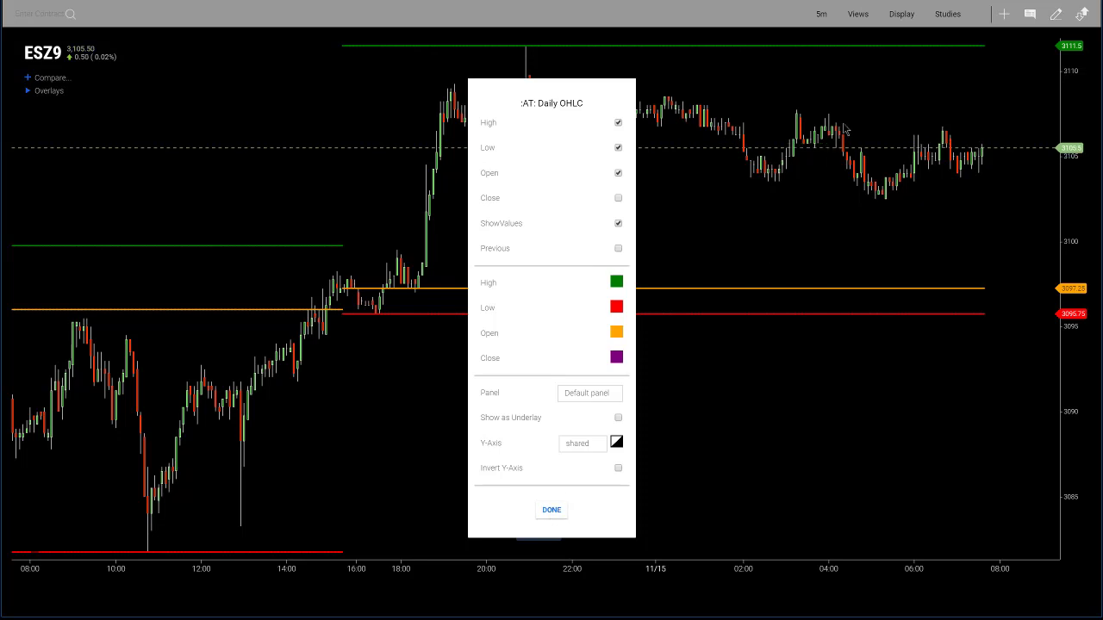
click(552, 512)
Add the :AT: Previous OHLC study and turn off its Open line.
click(942, 18)
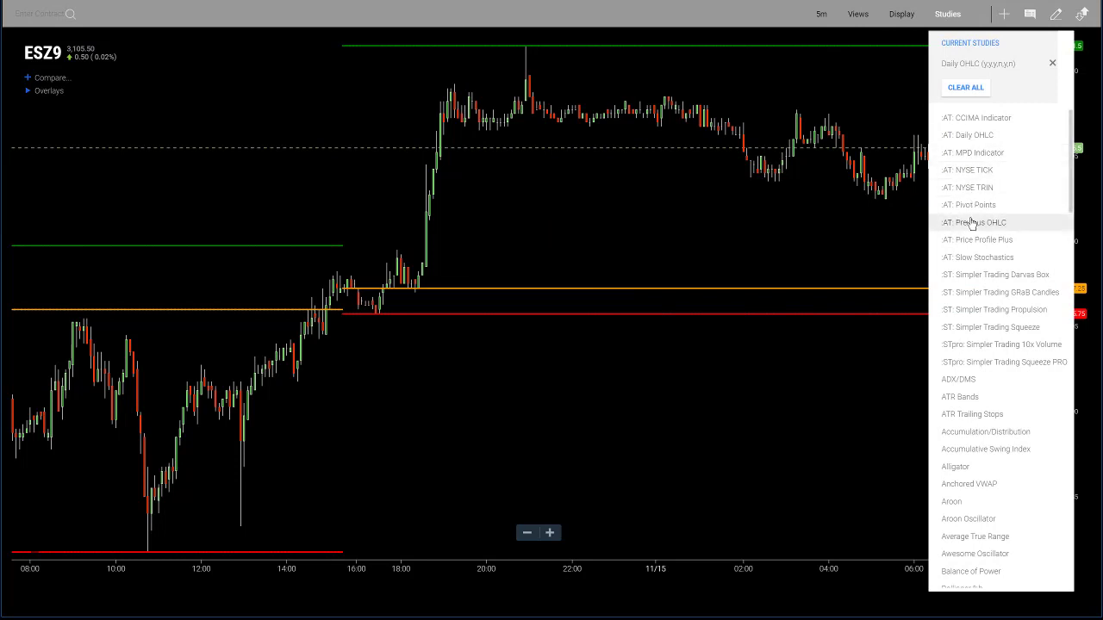
click(971, 223)
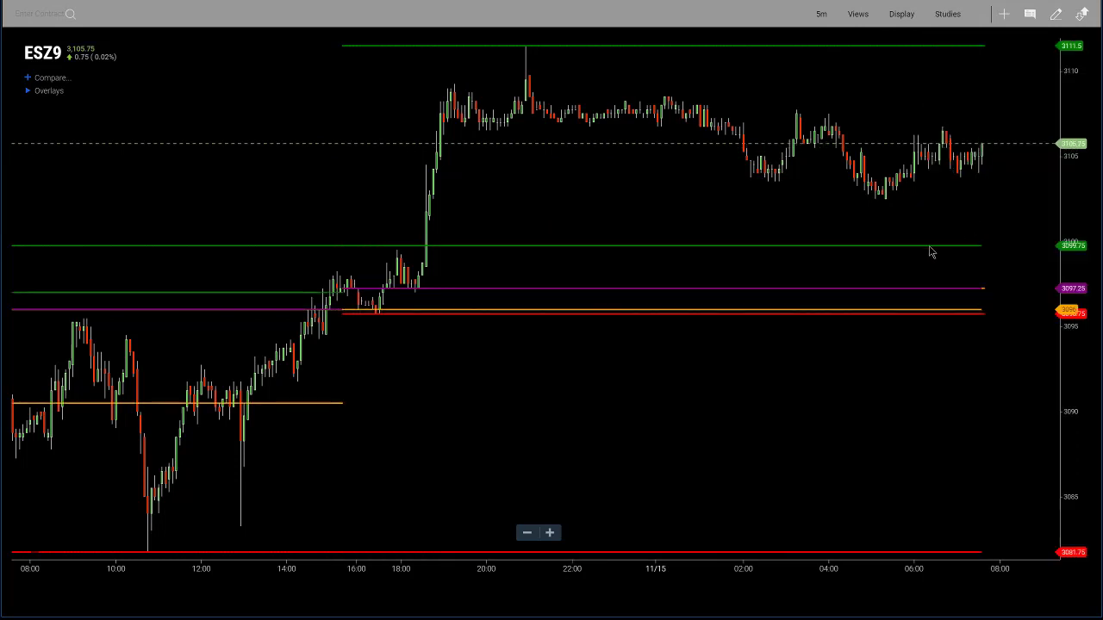
click(946, 16)
click(958, 83)
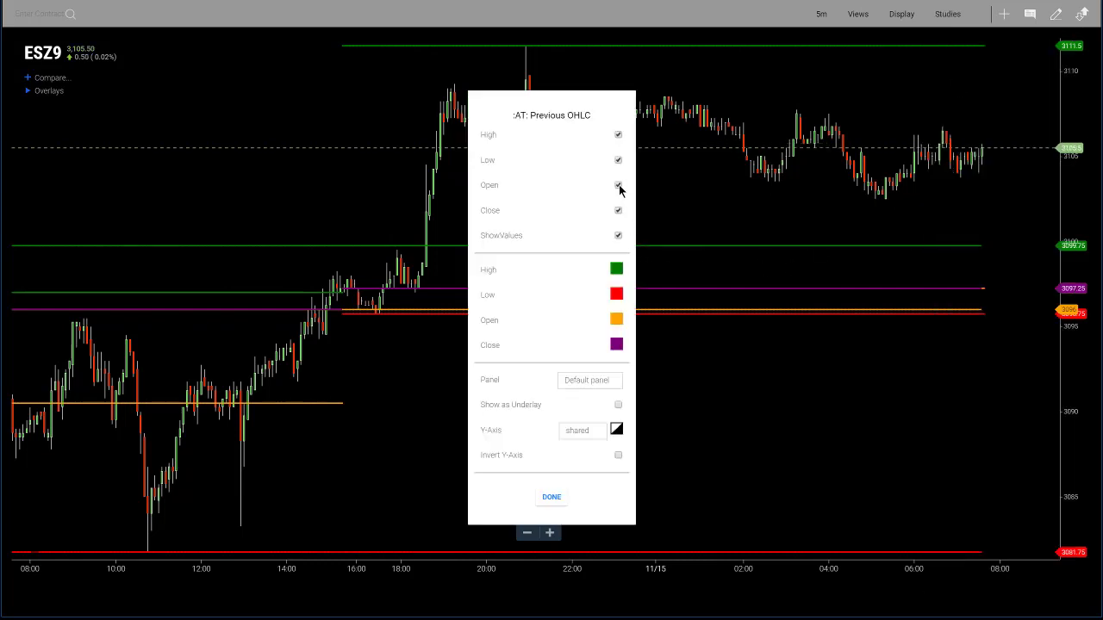
click(618, 186)
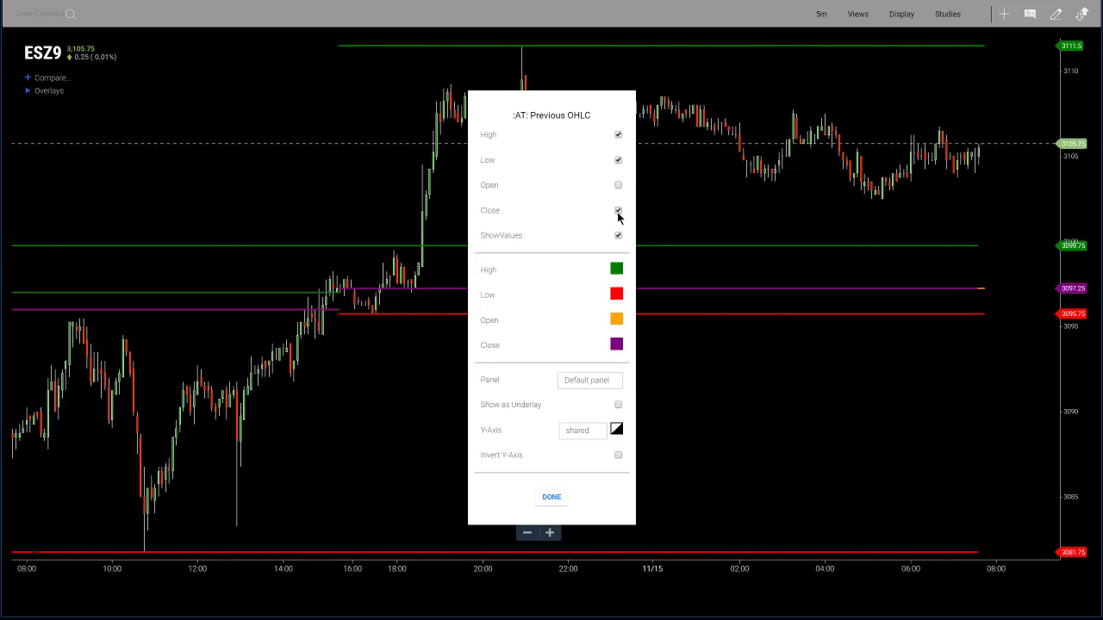
Color the Previous OHLC lines light green for High, light orange for Low and light purple for Close, and accept the settings.
click(615, 274)
click(638, 290)
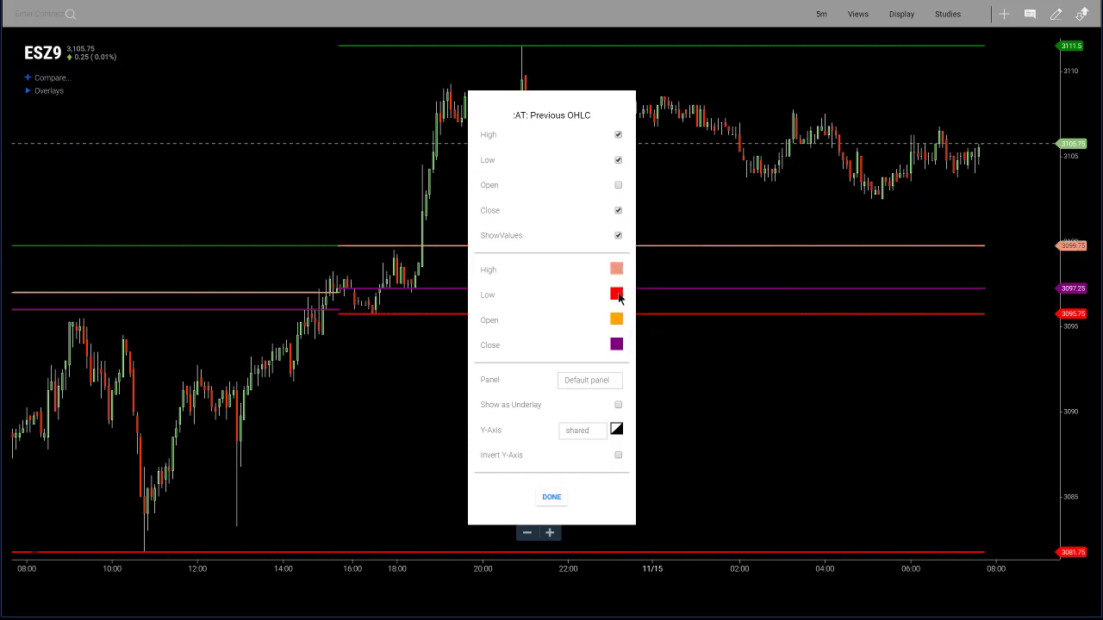
click(615, 274)
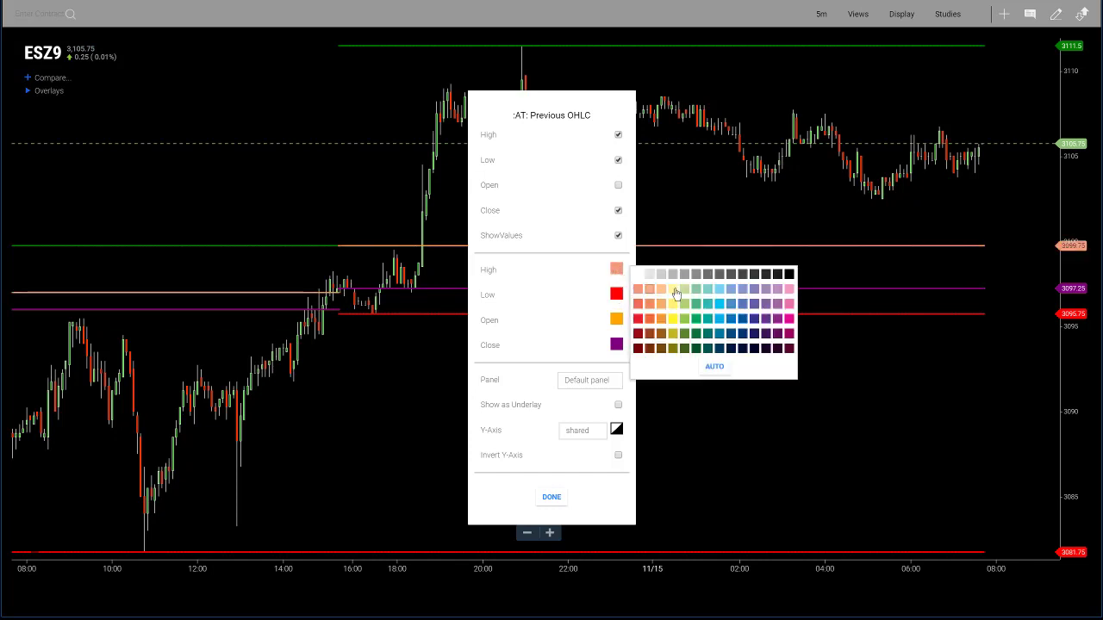
click(684, 290)
click(615, 293)
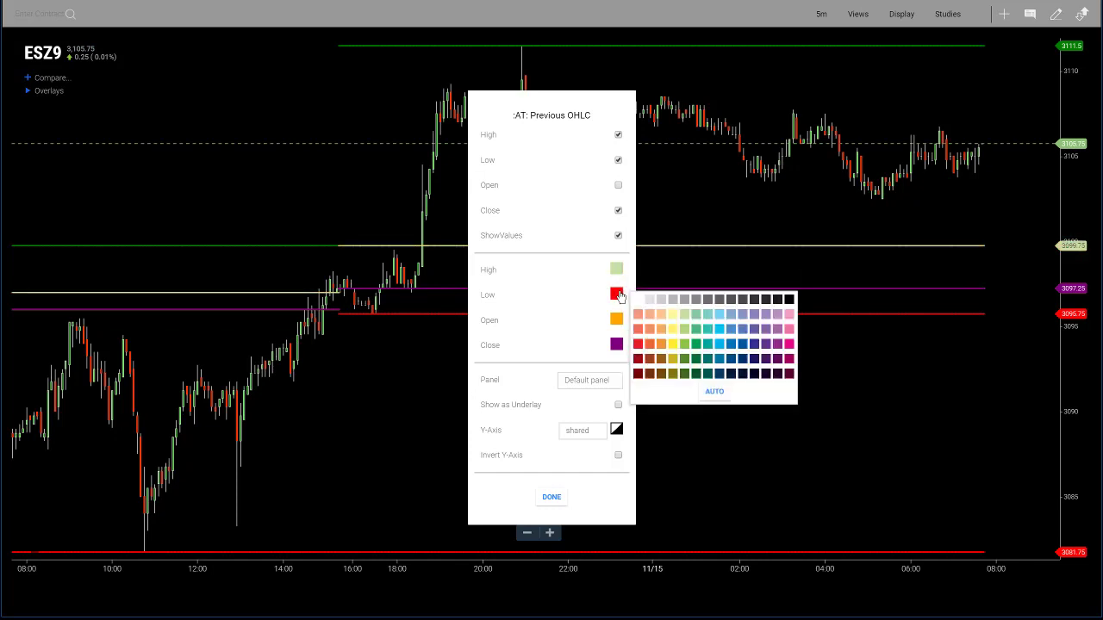
click(650, 315)
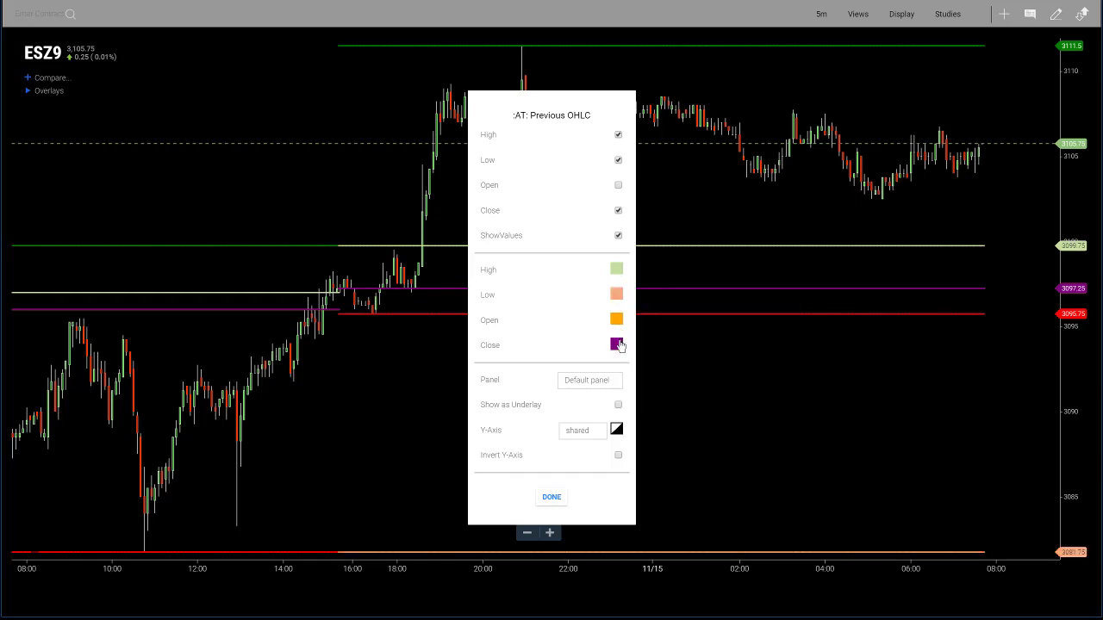
click(617, 346)
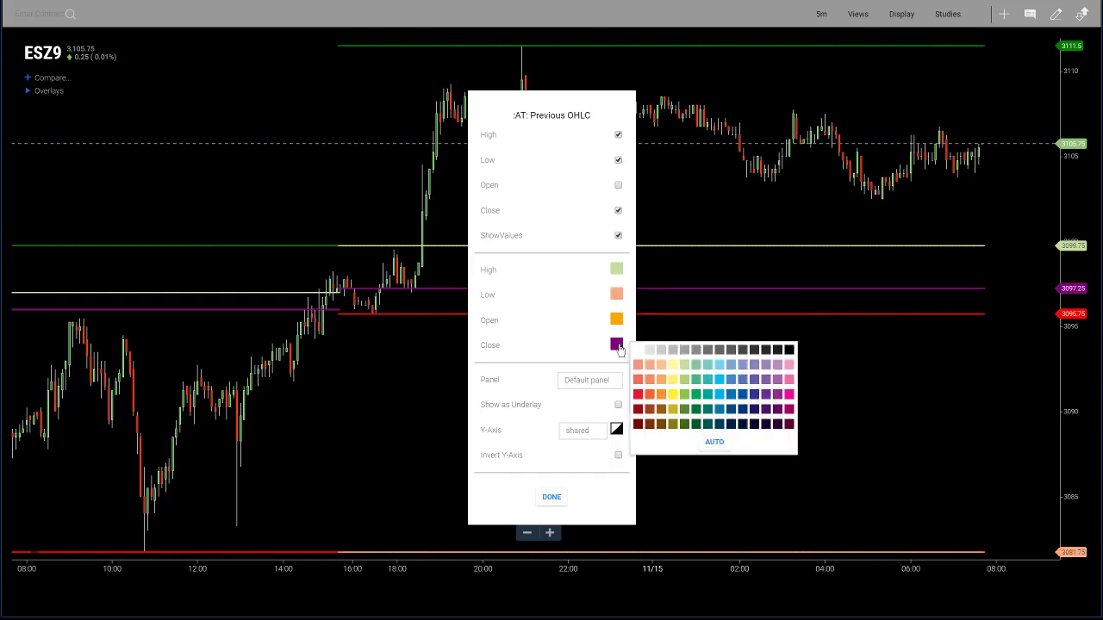
click(777, 366)
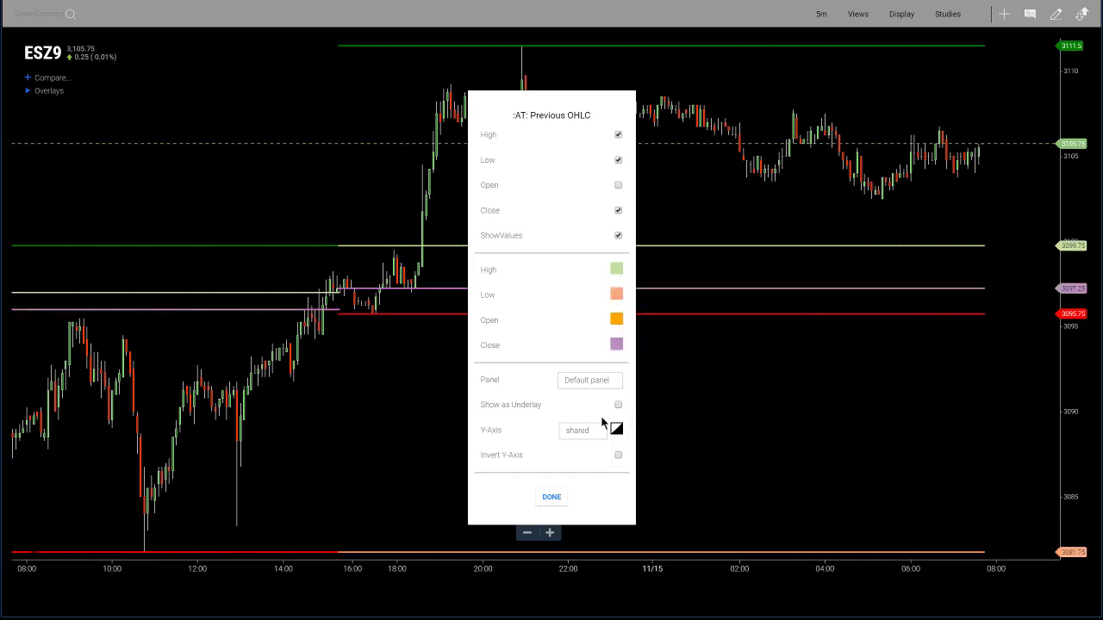
click(552, 500)
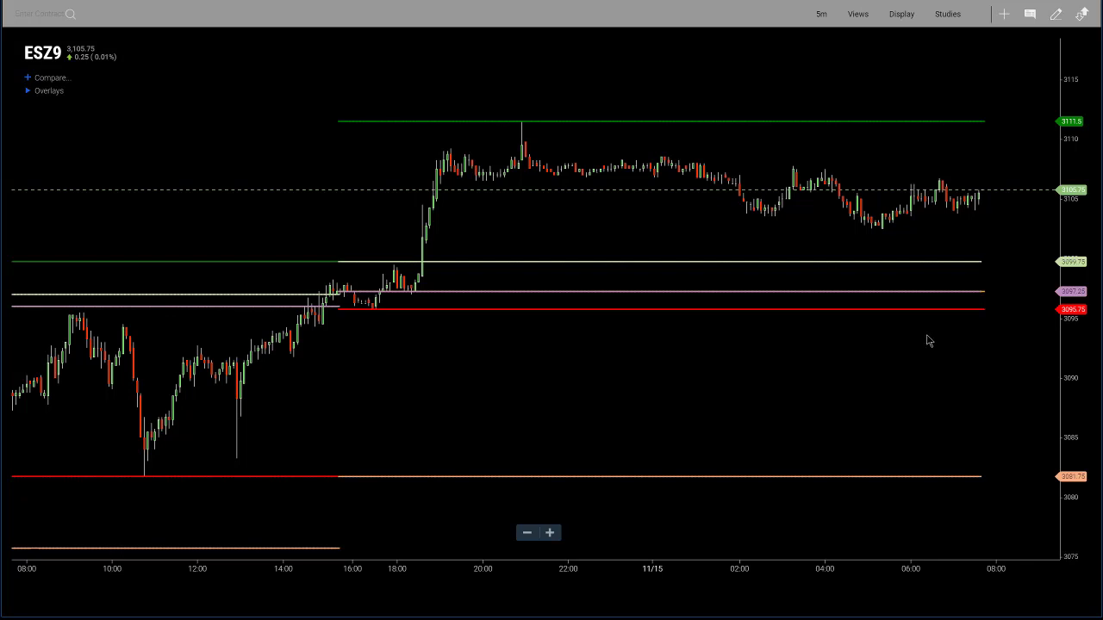
Add the :AT: NYSE TICK and :AT: Pivot Points studies to the chart.
click(957, 26)
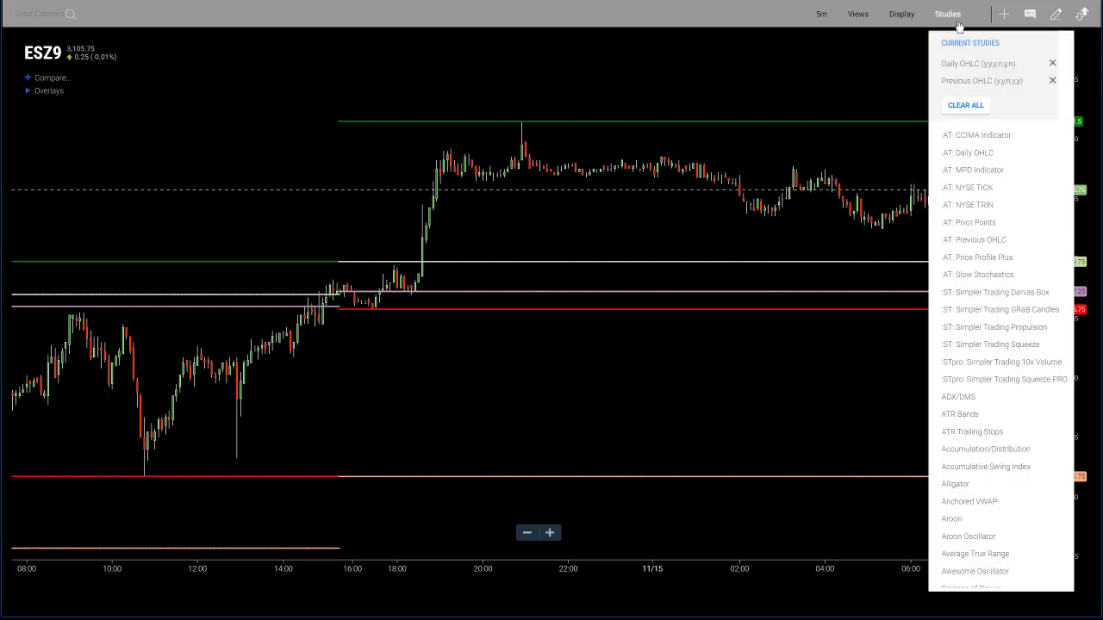
click(982, 189)
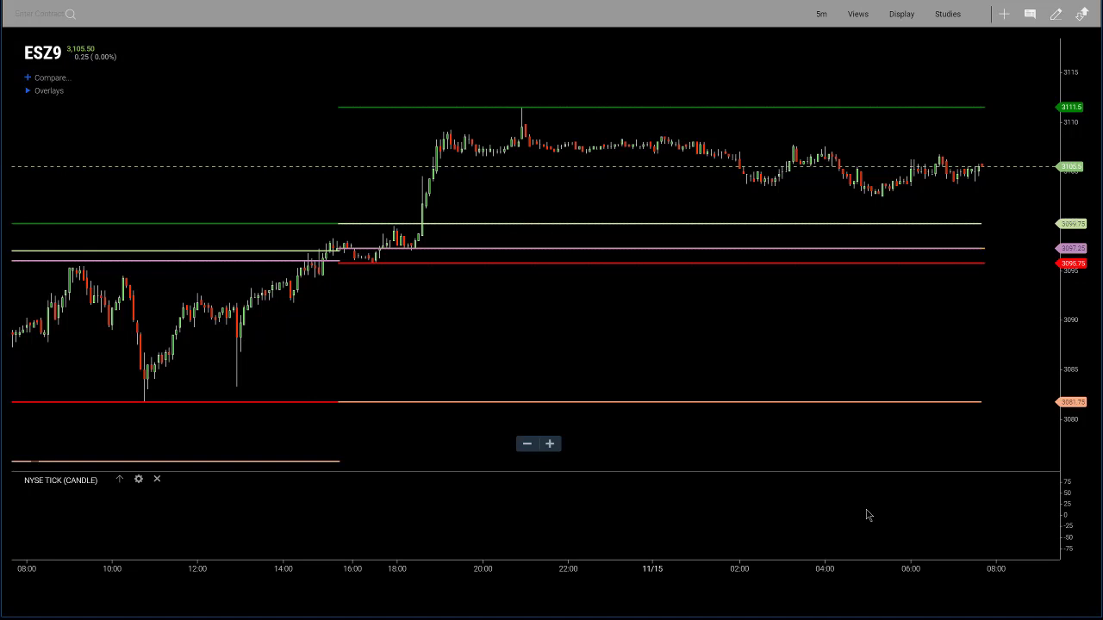
click(948, 24)
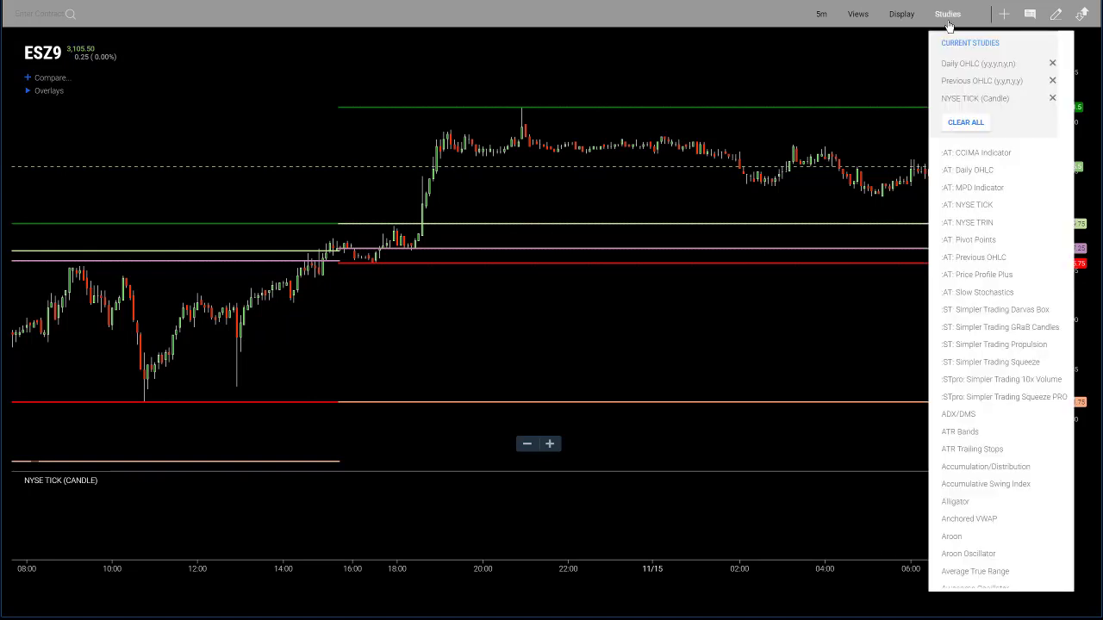
click(974, 241)
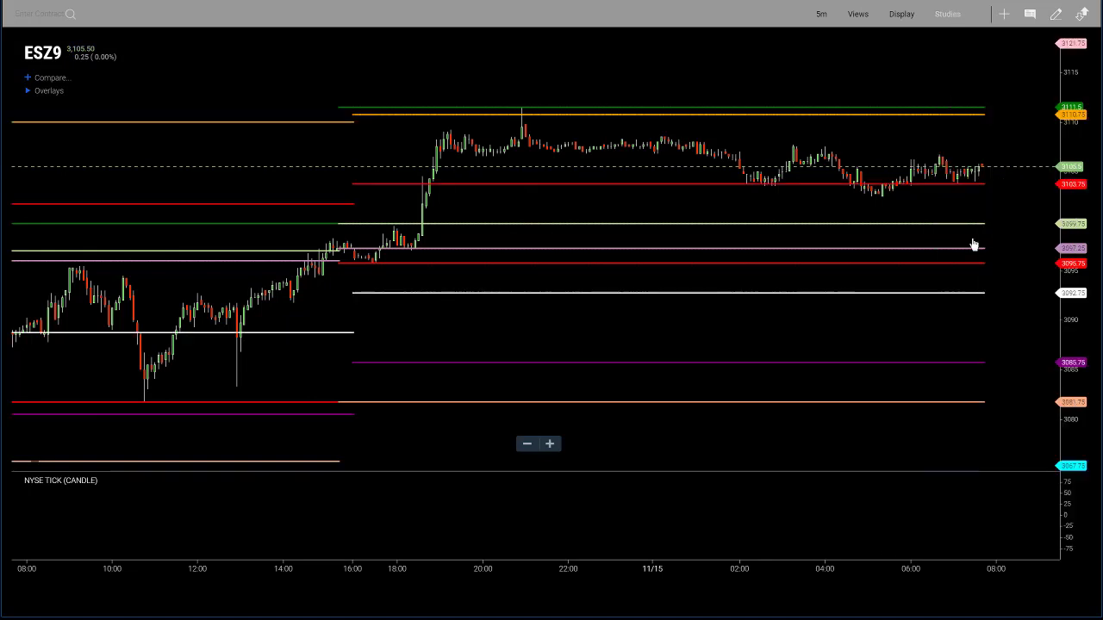
Review the Pivot Points study's settings, including its levels, start and end times and line colors, without changing them.
right_click(928, 189)
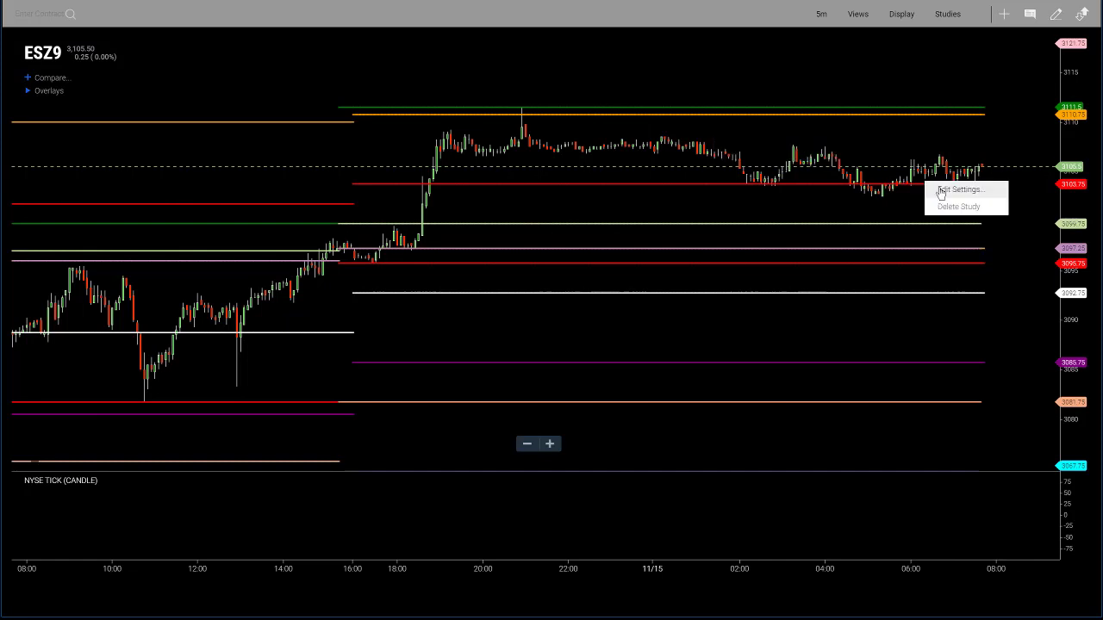
click(937, 193)
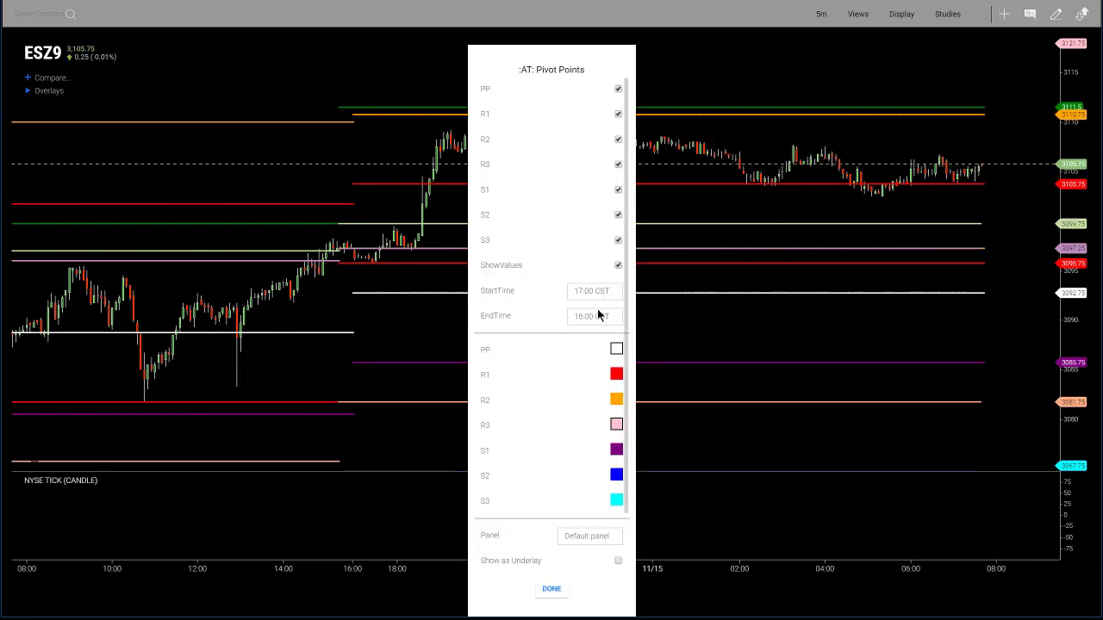
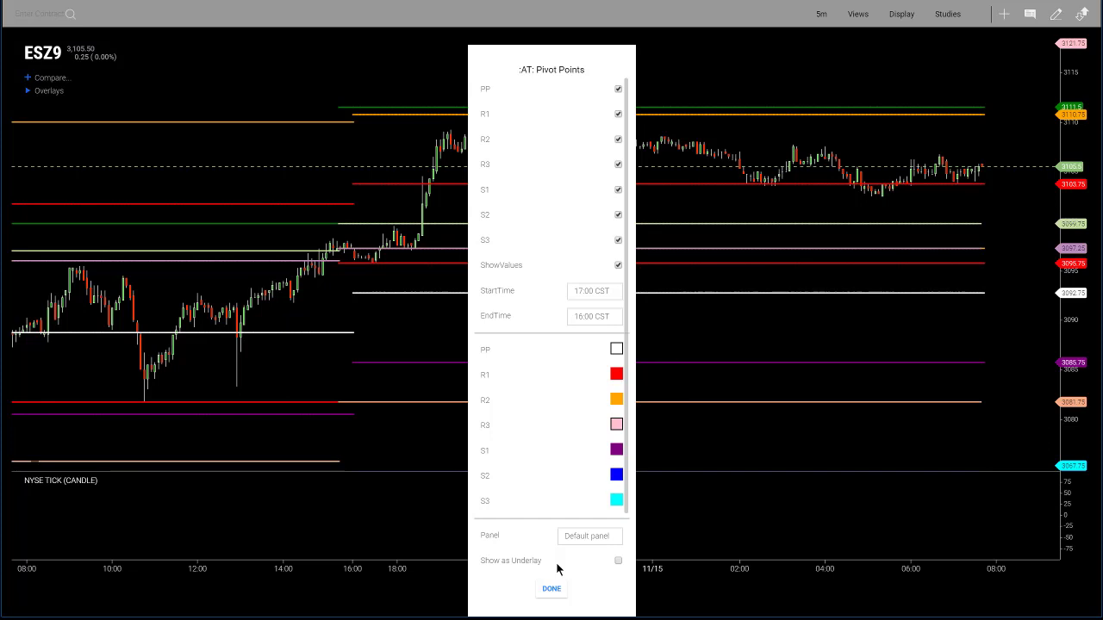
click(930, 348)
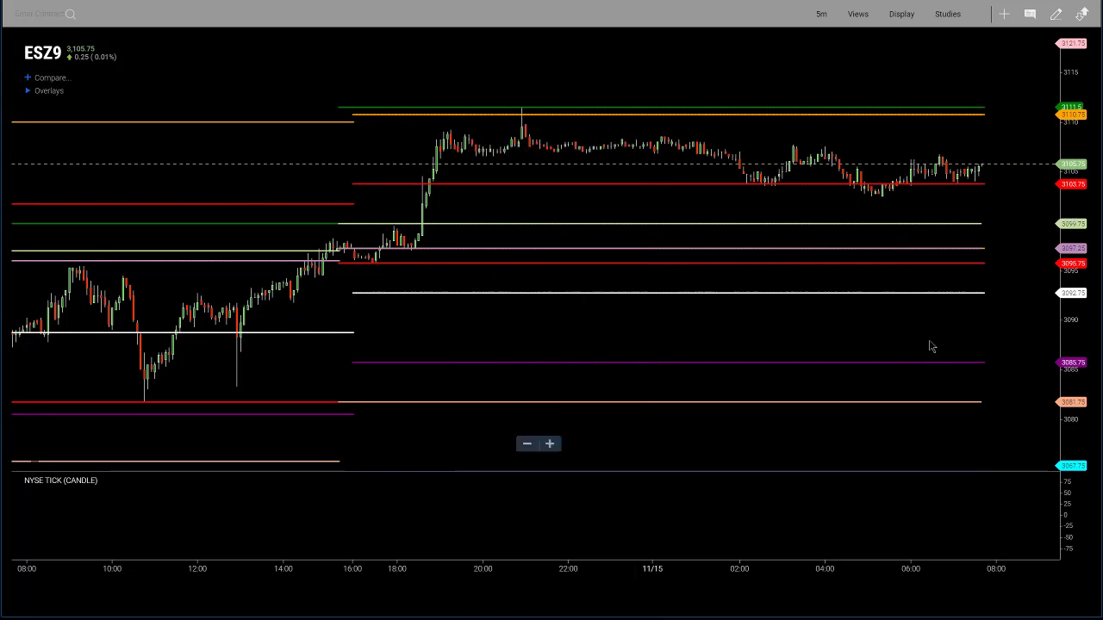